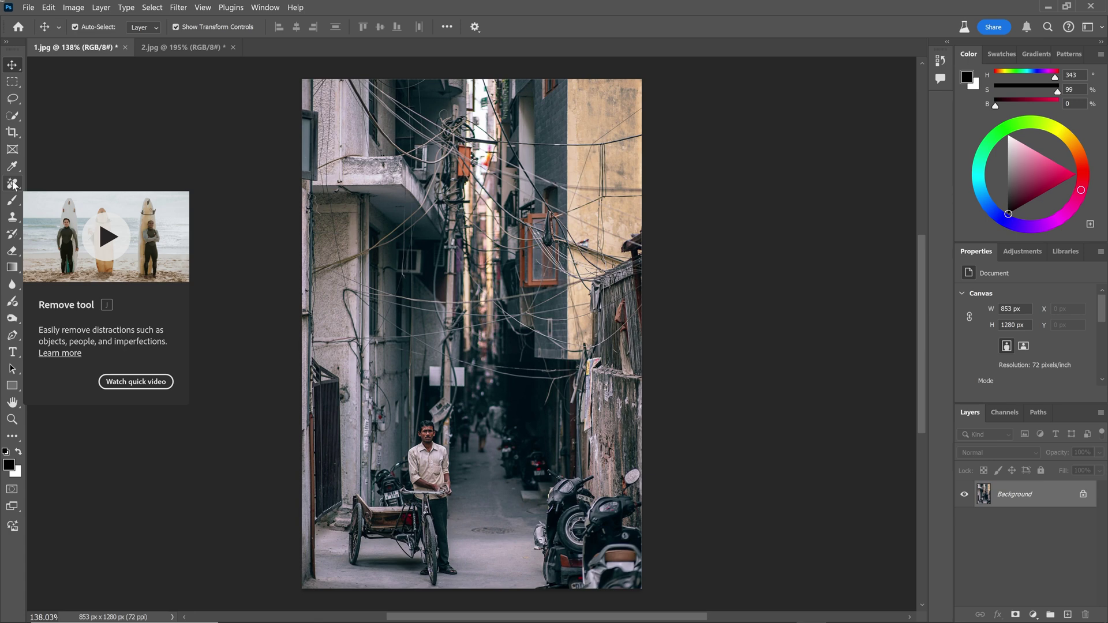
Show the healing and removal tools group in the toolbar.
click(13, 185)
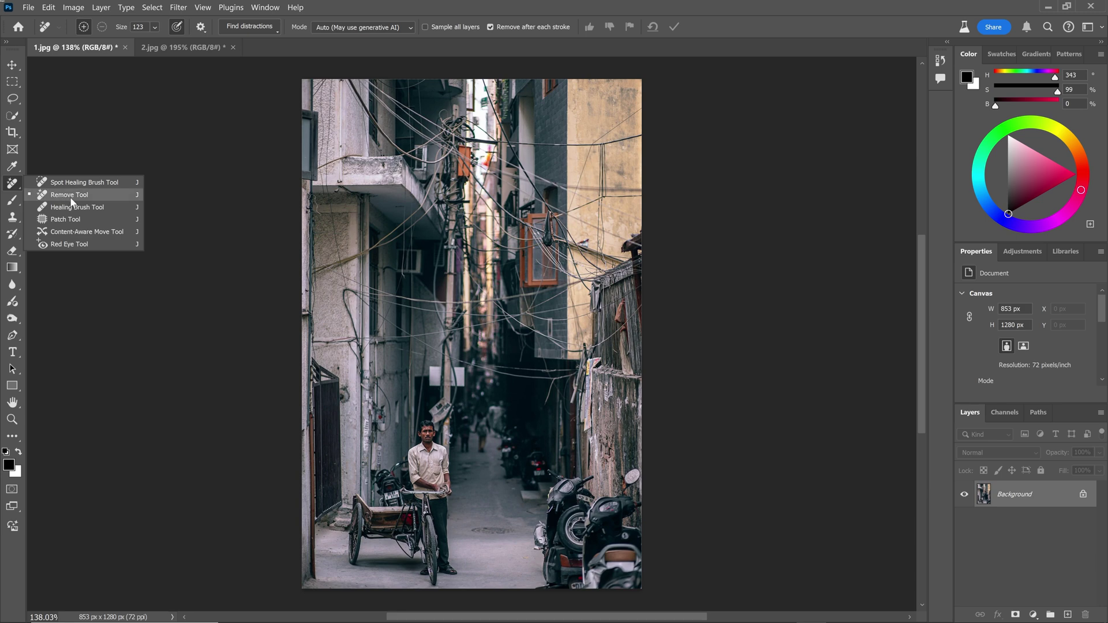
Review the Customize Toolbar settings from Edit Toolbar, close them, and reopen the healing tools group.
key(v)
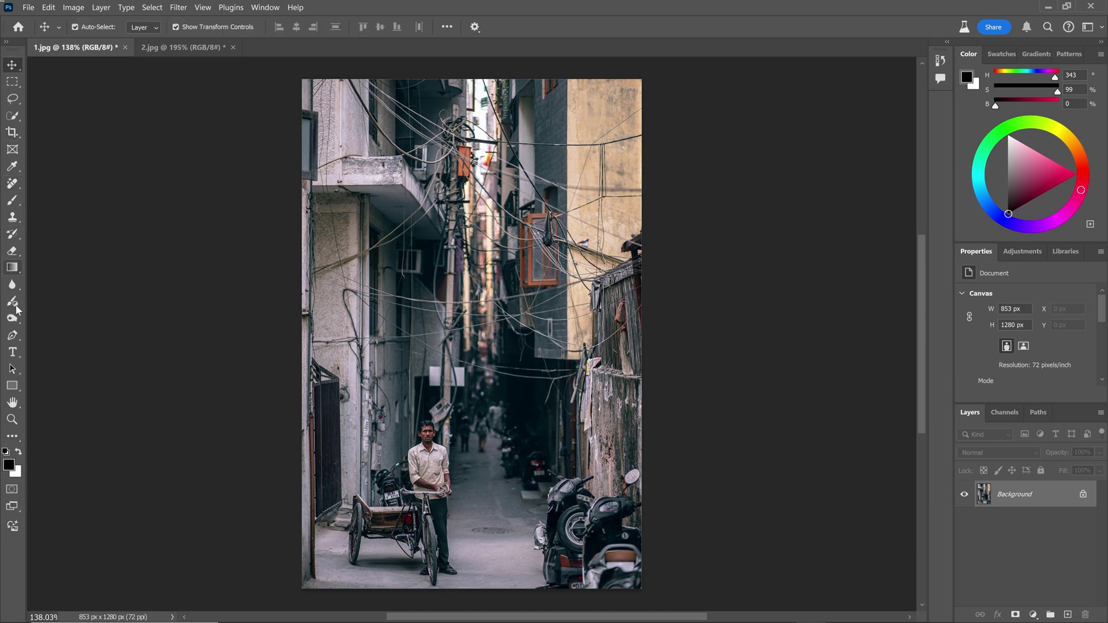
click(12, 441)
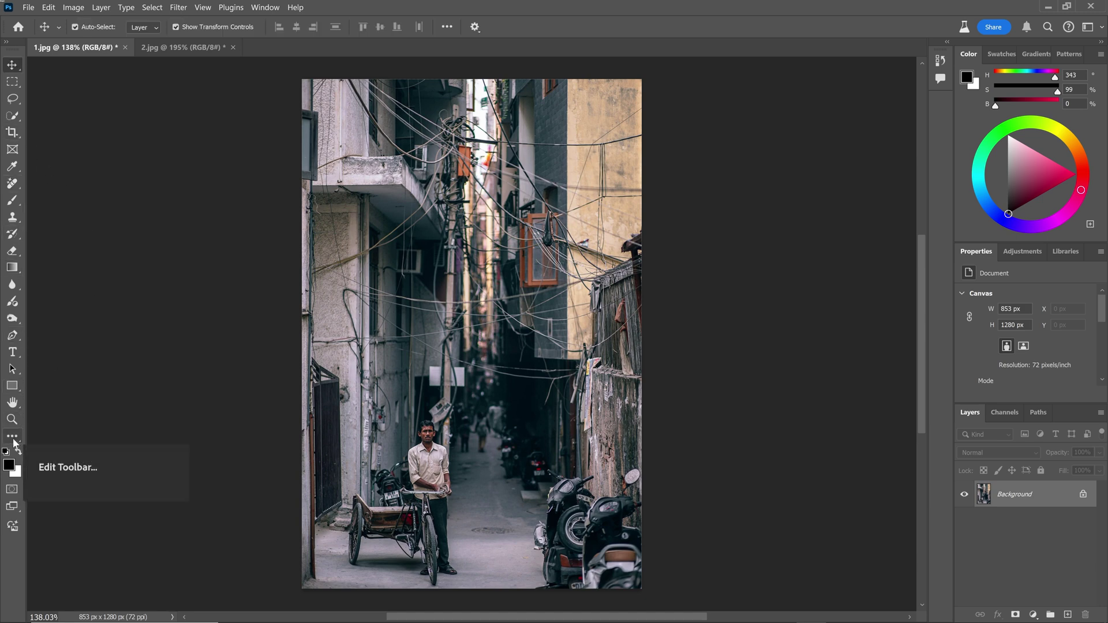
click(13, 441)
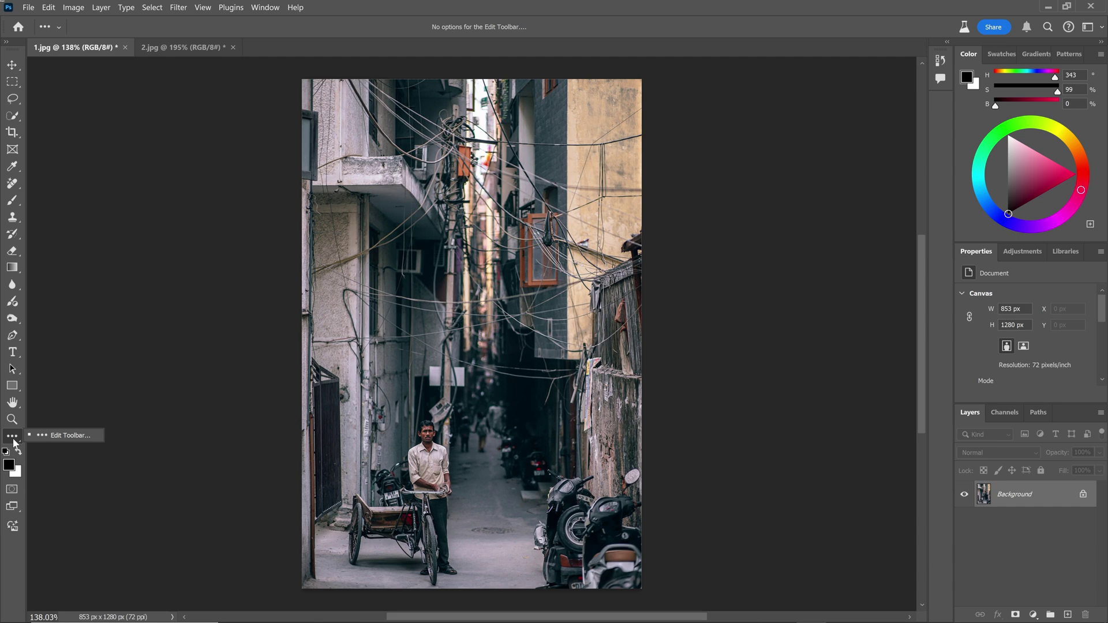
click(68, 437)
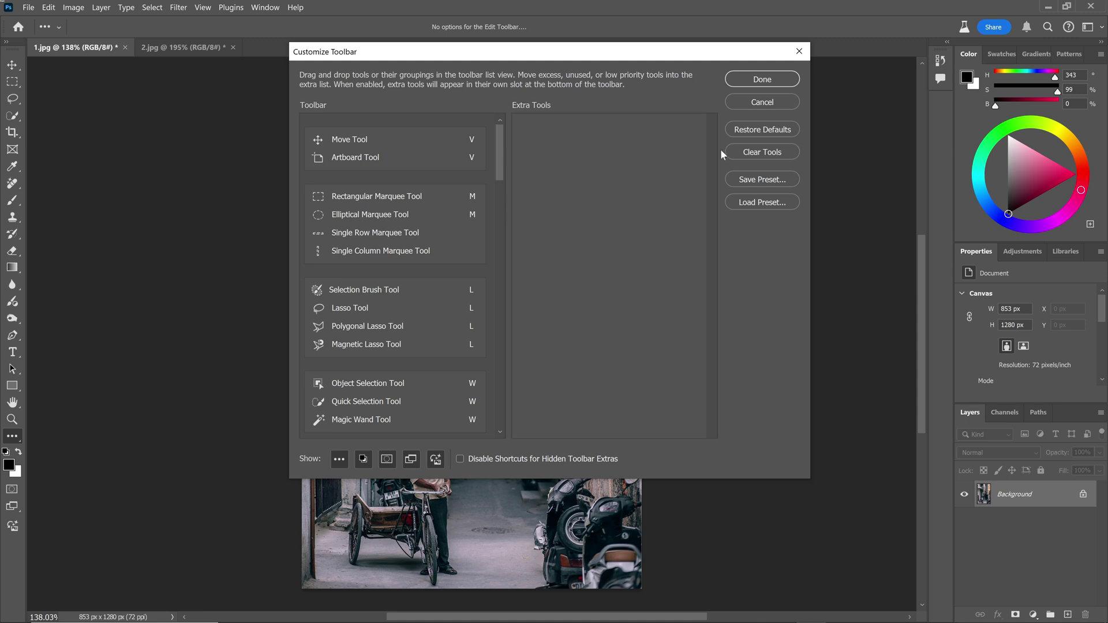
click(800, 51)
right_click(13, 184)
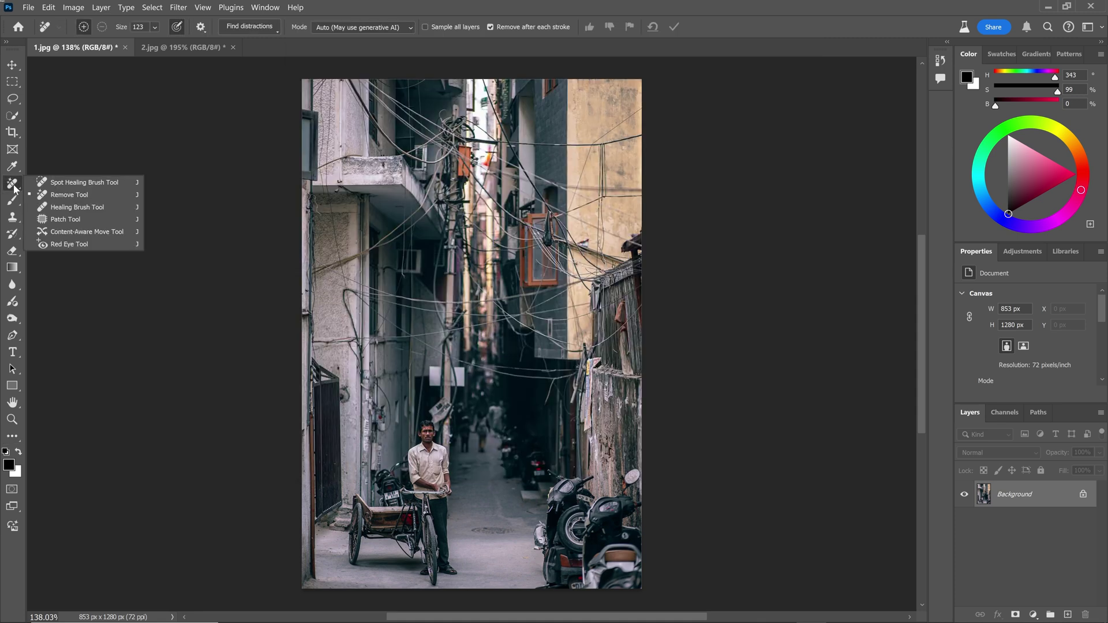
Choose the Remove Tool (size 123) and bring up its Find distractions choices.
click(57, 195)
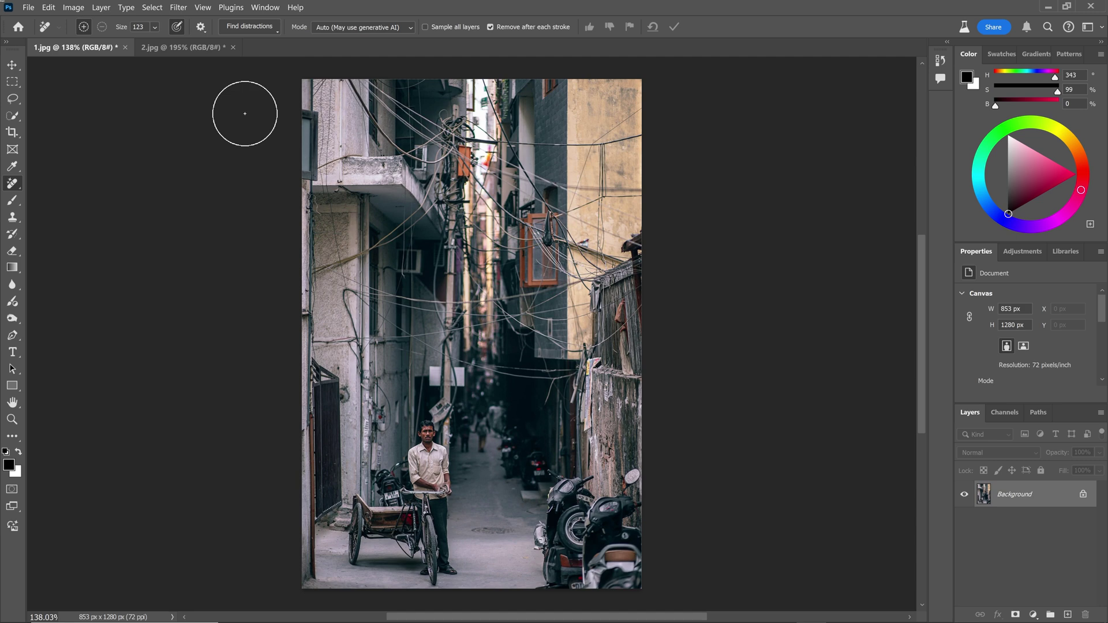
click(259, 27)
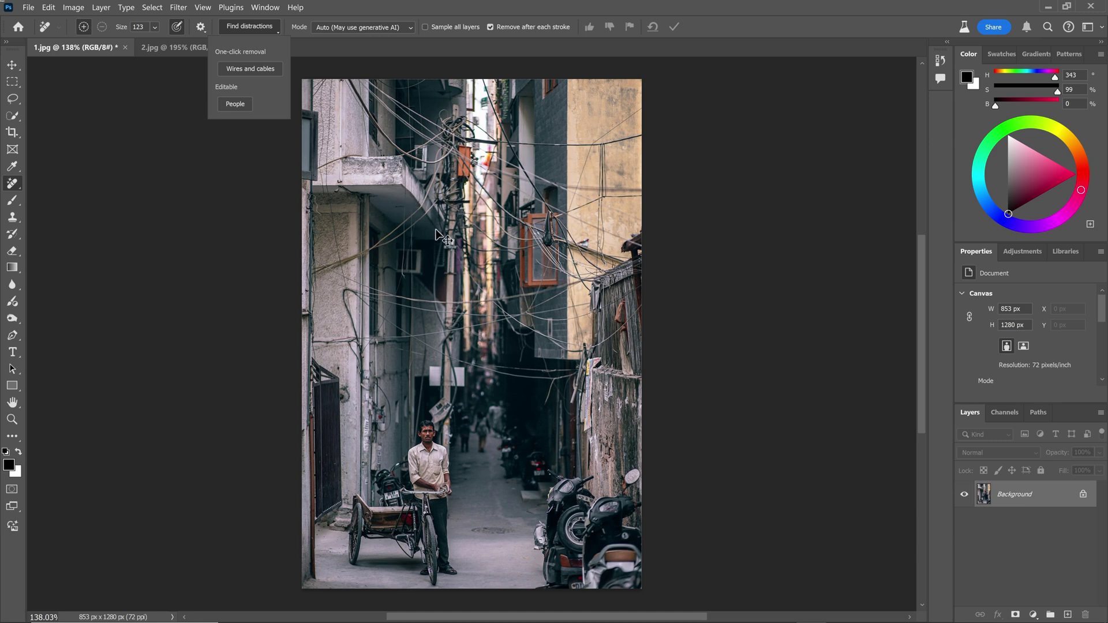
Duplicate the Background to Layer 1 and auto-remove wires and cables, toggling Layer 1 to compare.
key(ctrl+j)
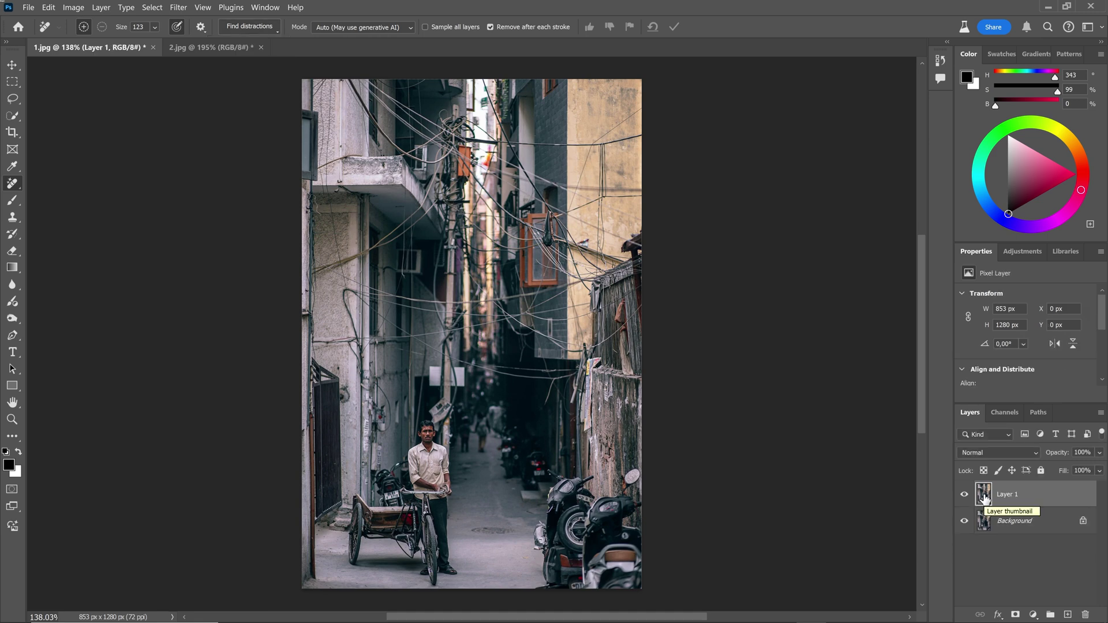
click(268, 29)
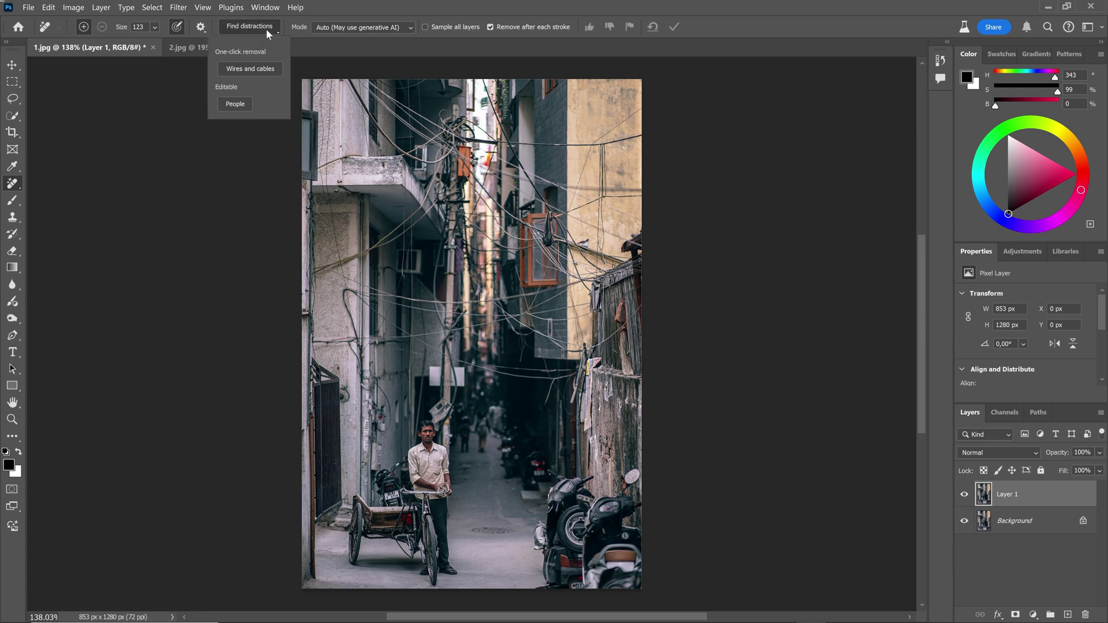
click(259, 72)
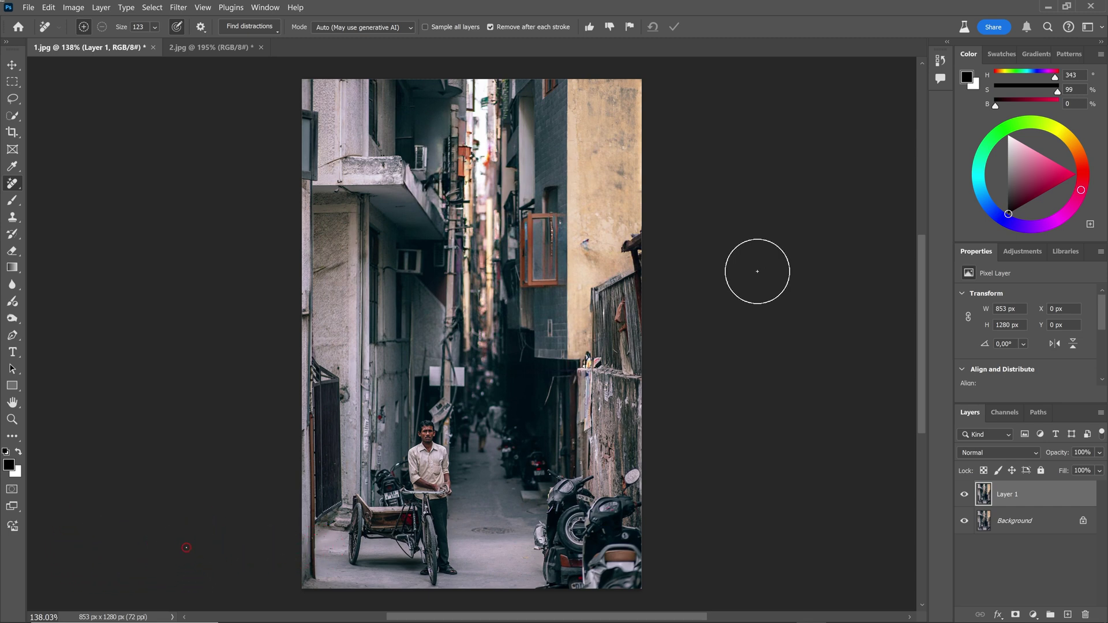
click(964, 495)
click(965, 495)
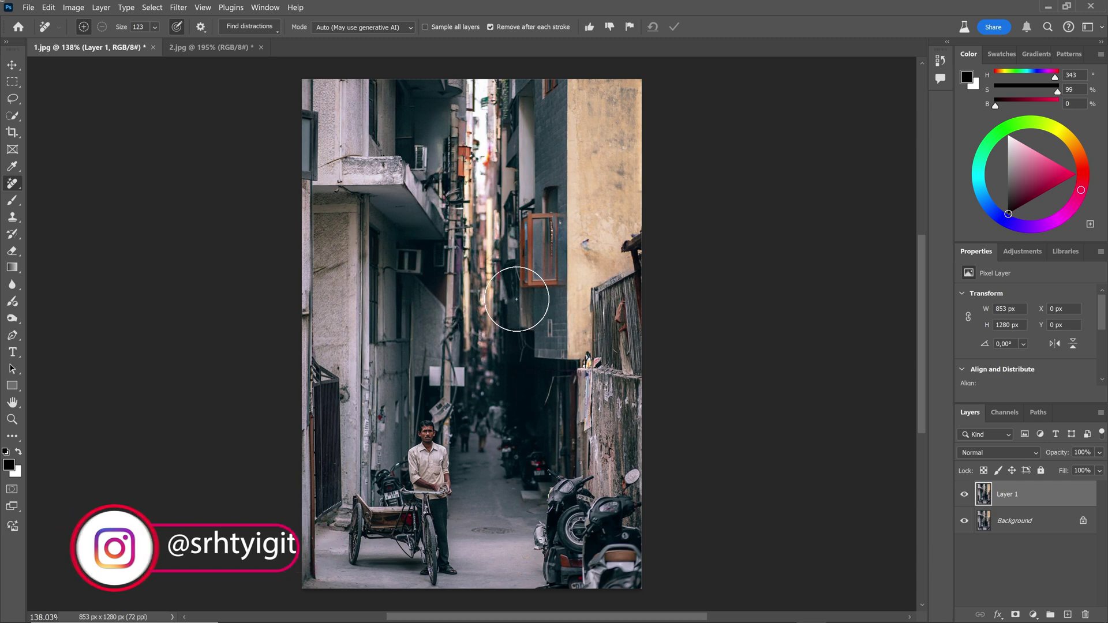
scroll(348, 175, up, 5)
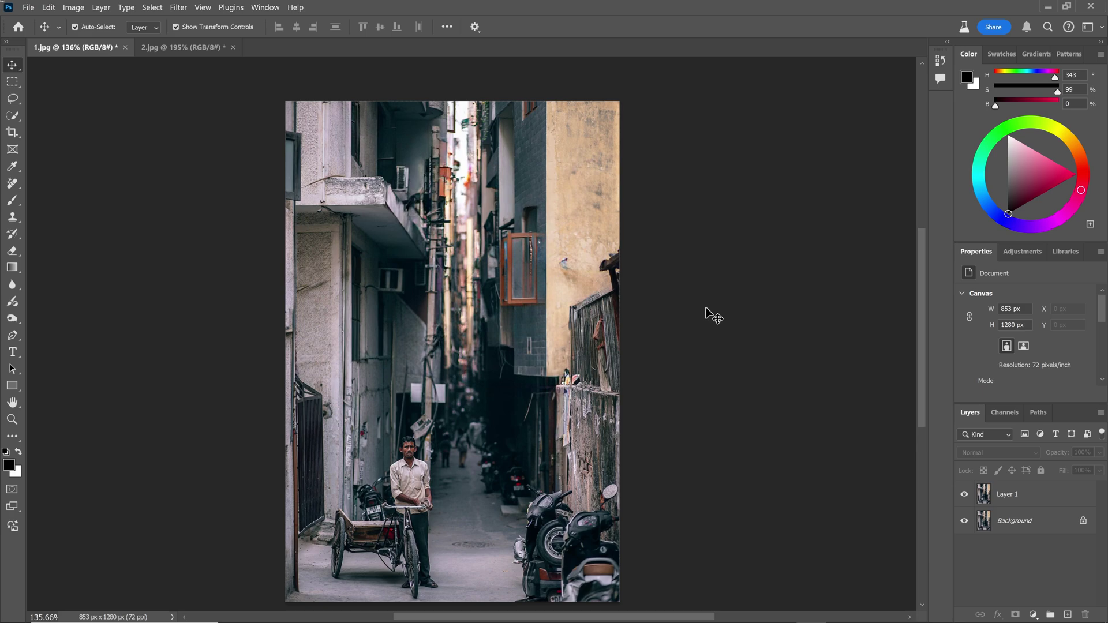
On 2.jpg, remove the background pedestrians with Find distractions > People, then compare by toggling Layer 1.
click(210, 49)
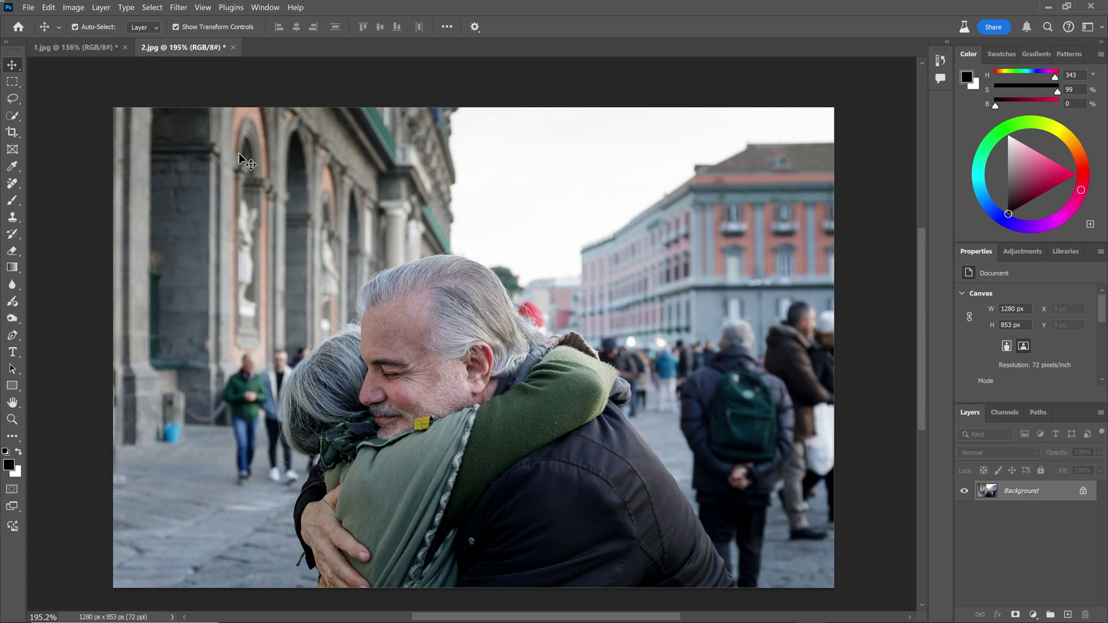
click(12, 184)
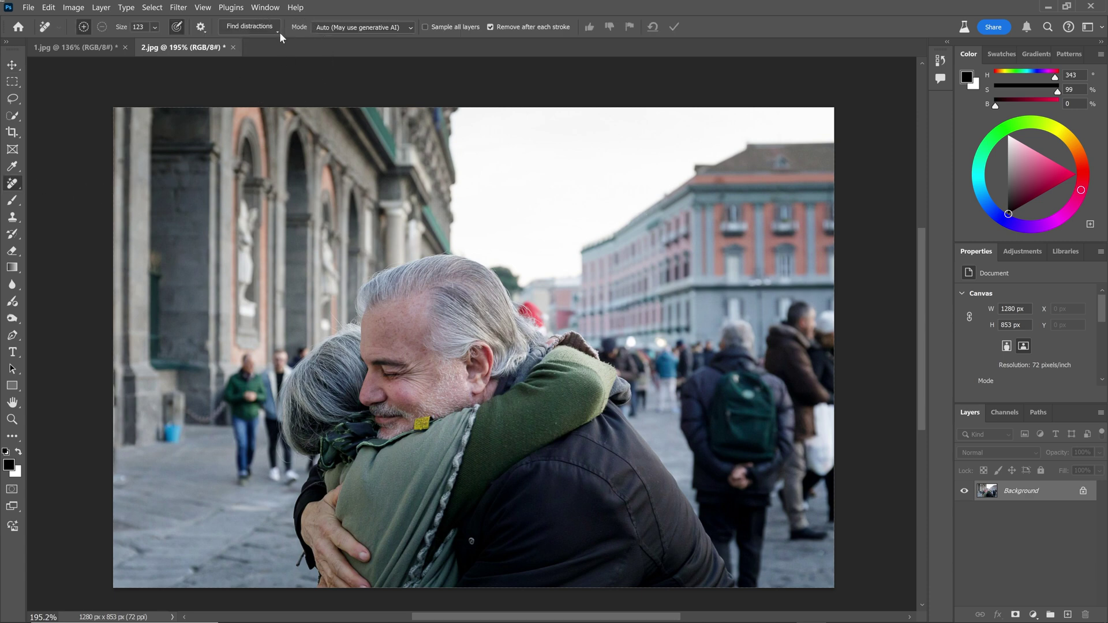
click(279, 33)
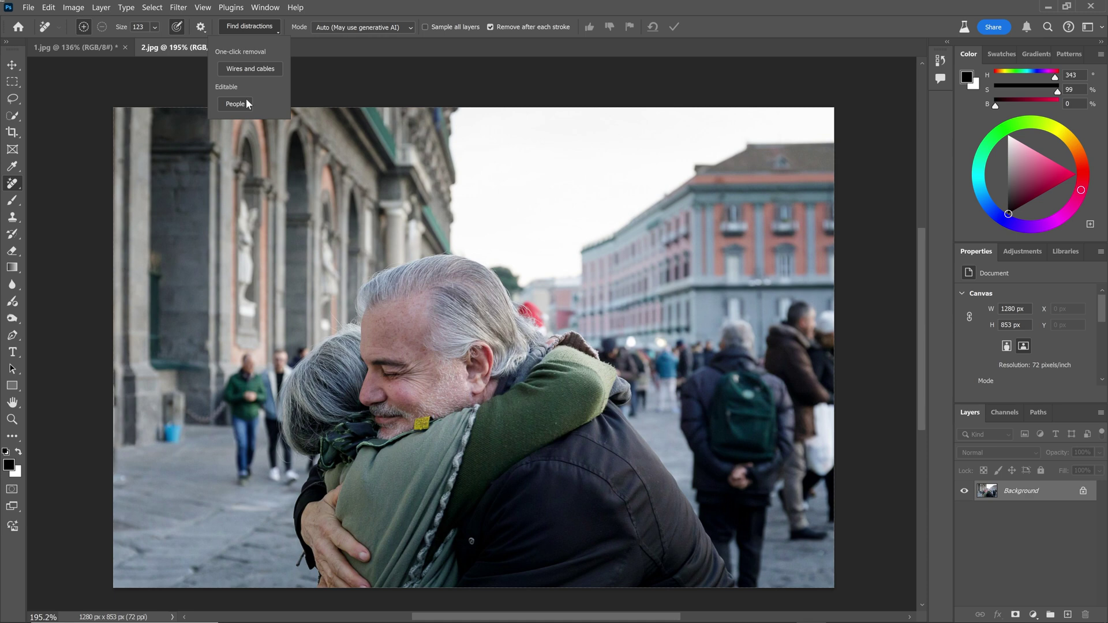
click(247, 102)
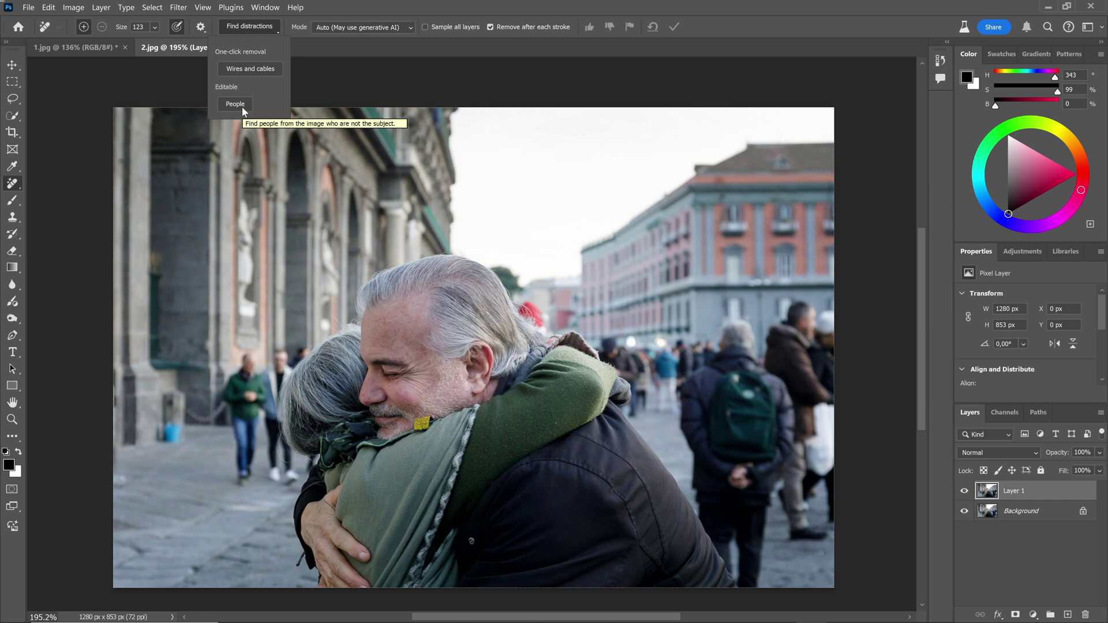
click(235, 105)
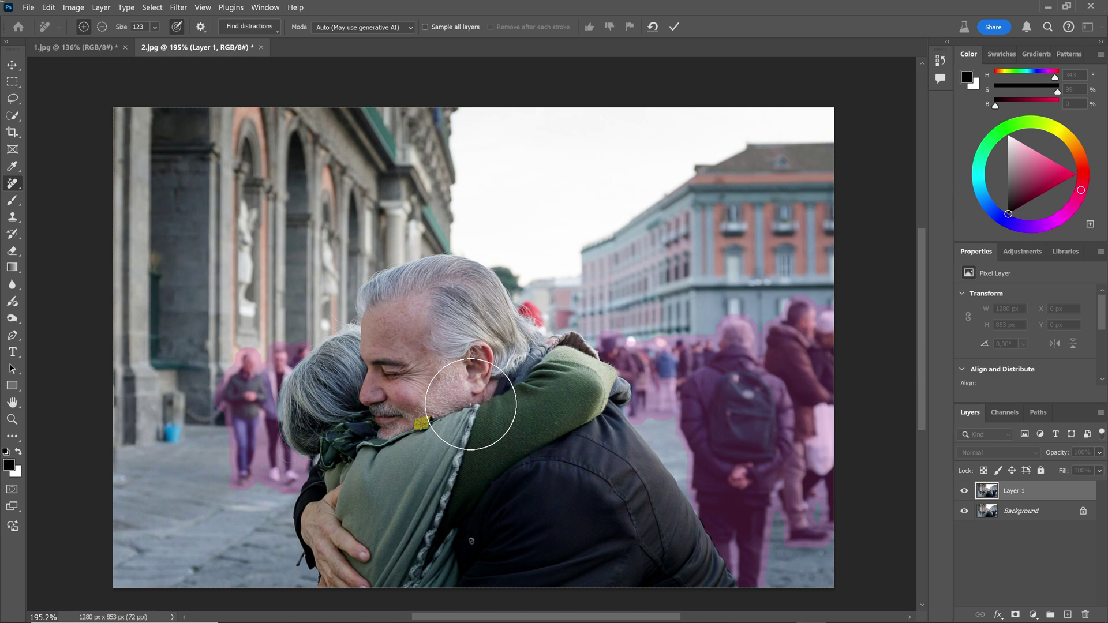
click(673, 27)
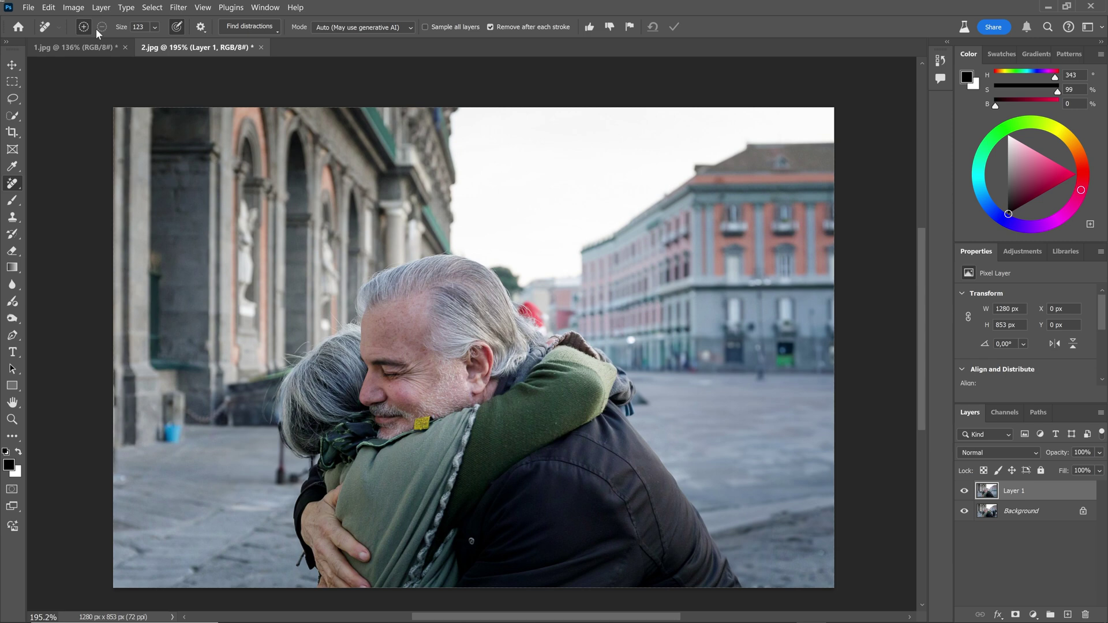
click(965, 491)
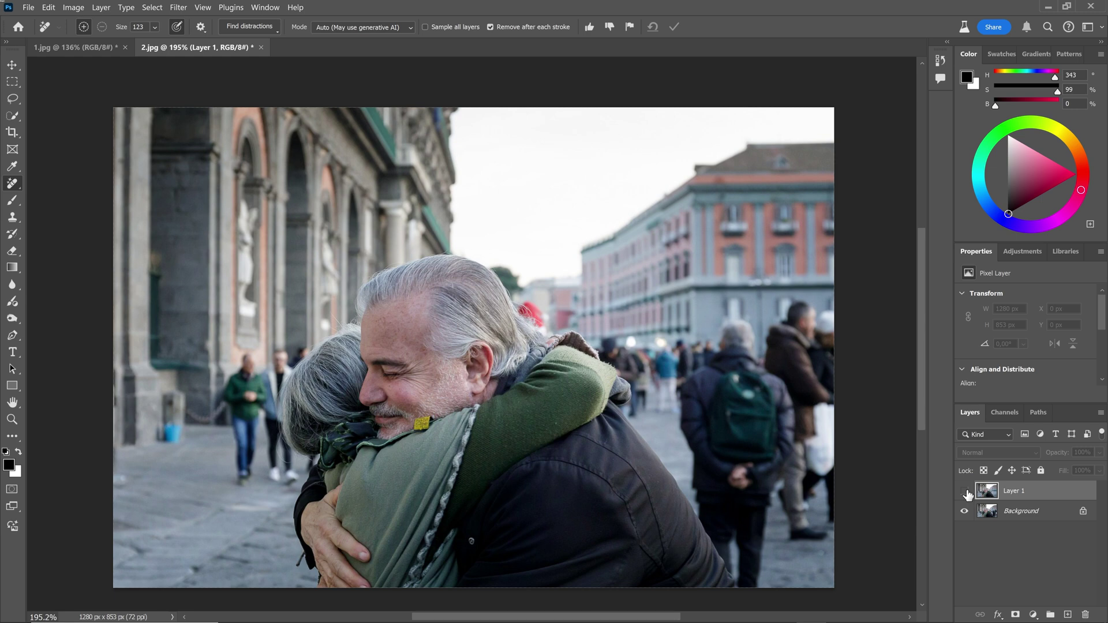
click(965, 491)
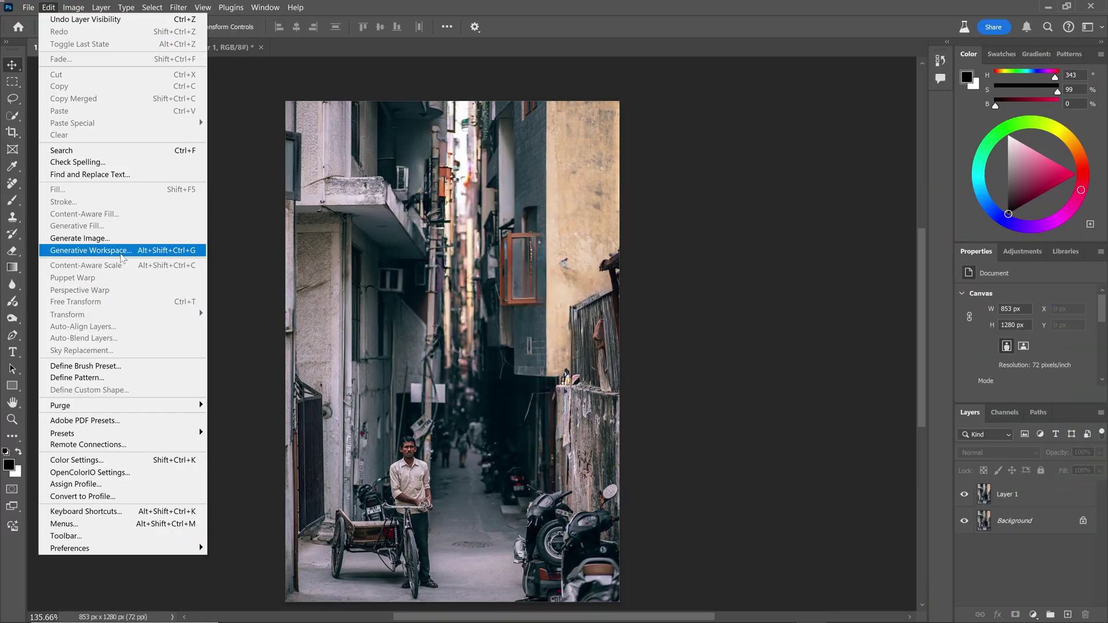
Open the Generative Workspace and check its Aspect ratio, Reference and Effects options.
click(121, 254)
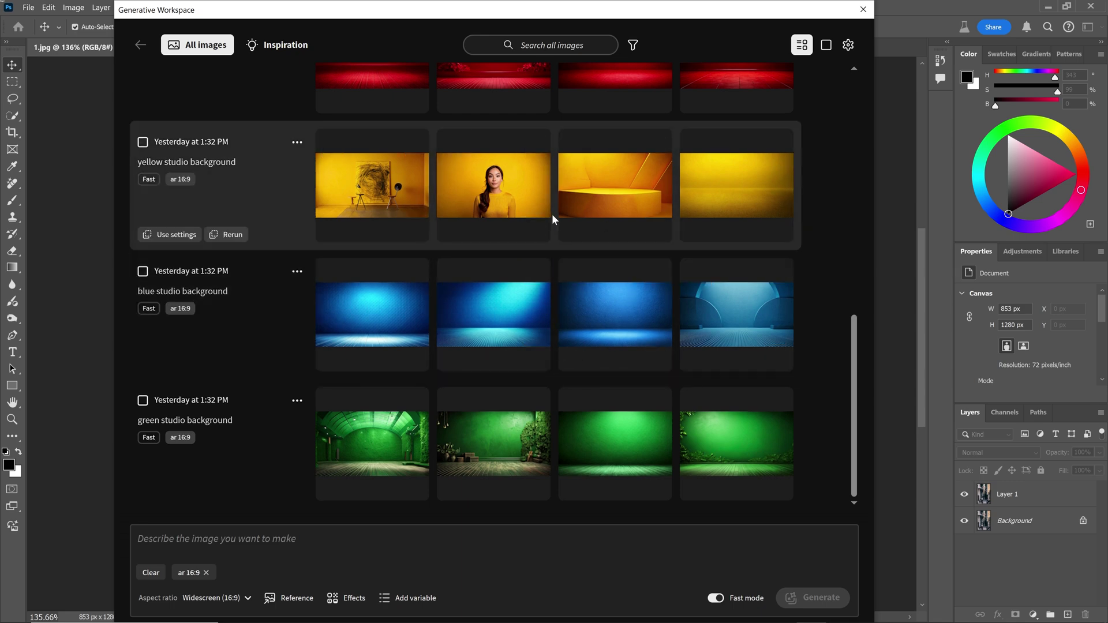
click(242, 598)
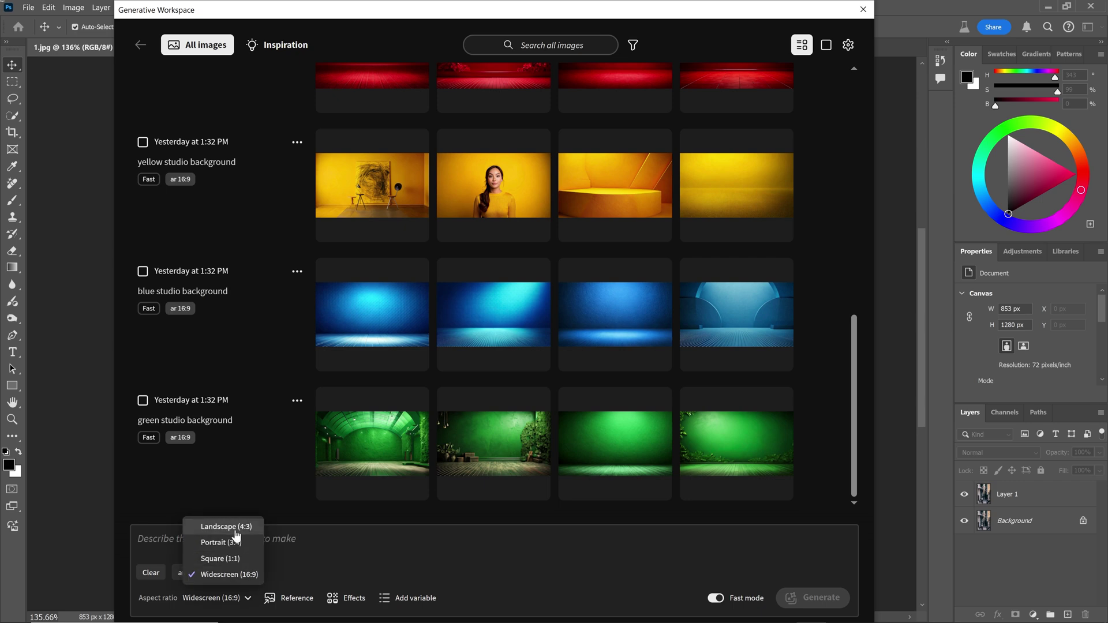
click(295, 604)
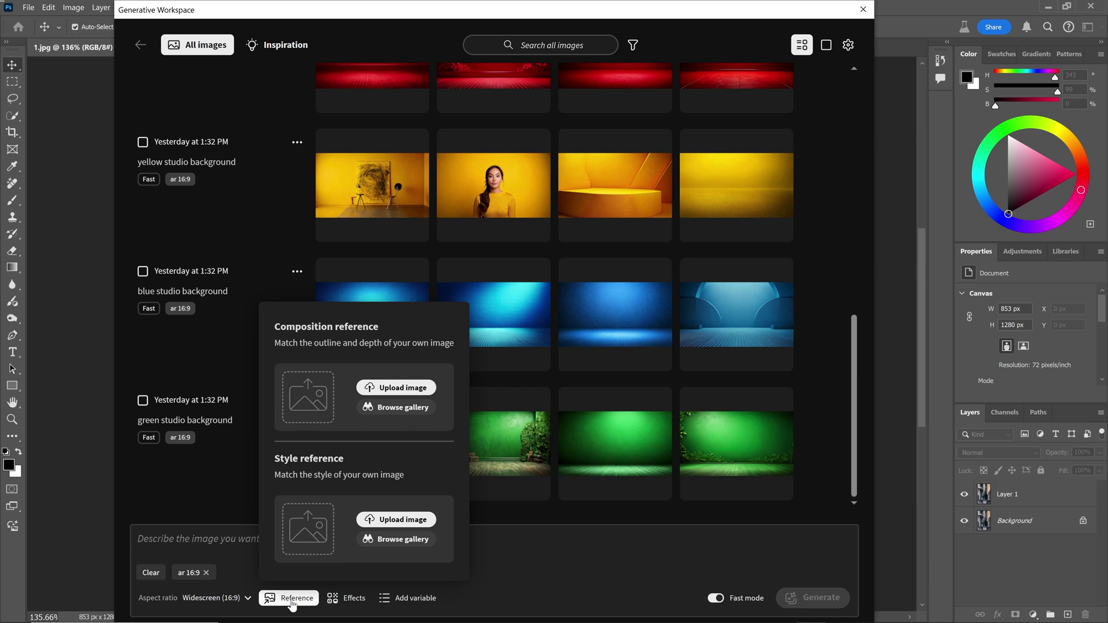
click(344, 601)
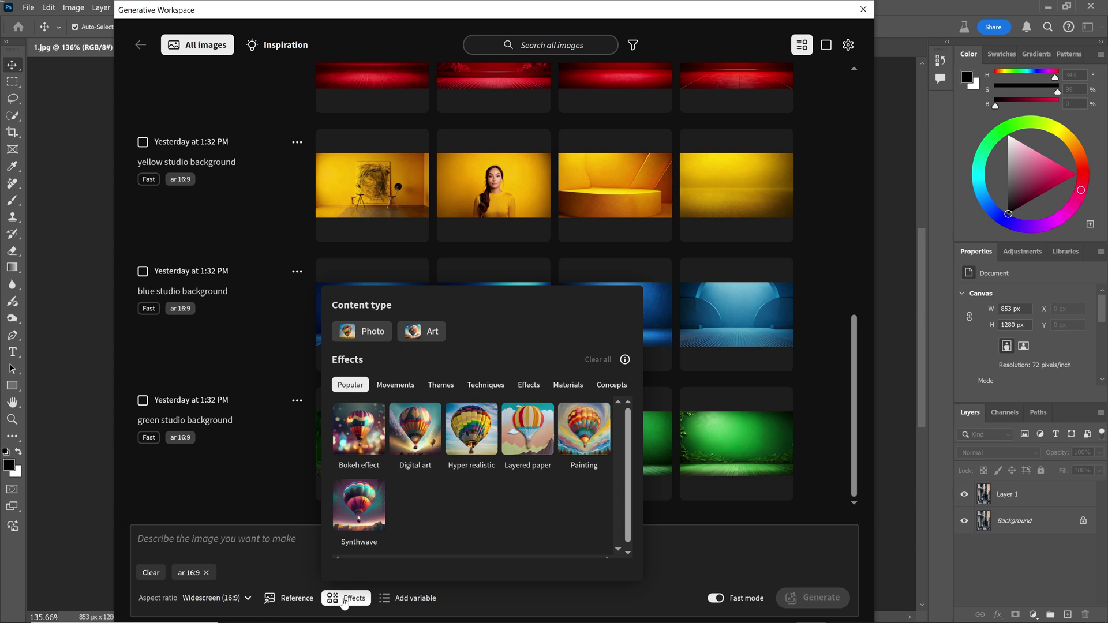
click(344, 600)
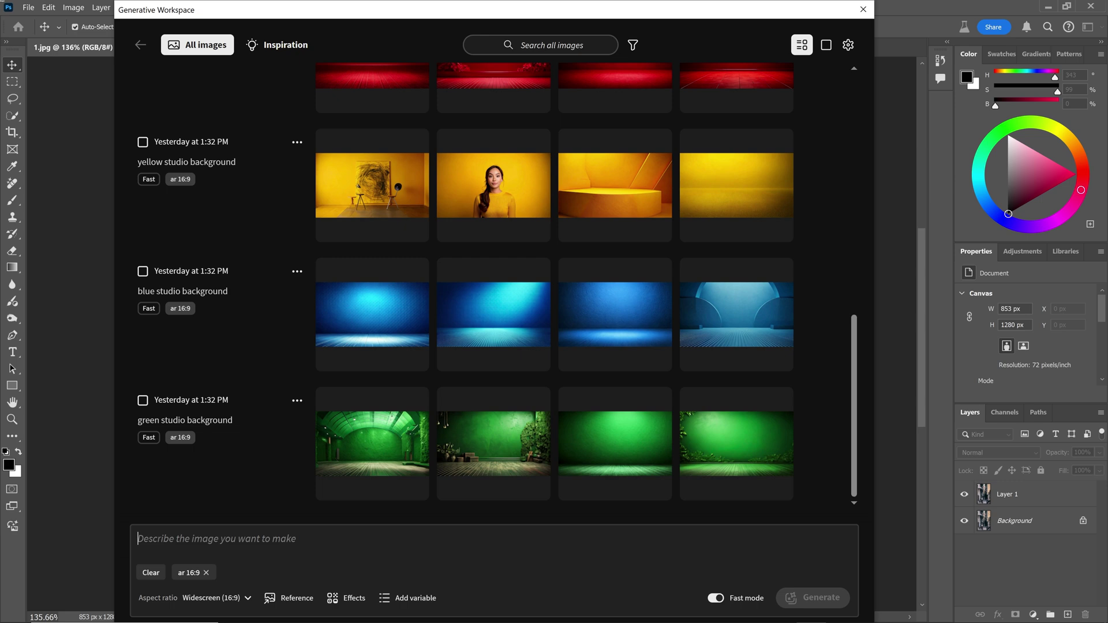
Generate 'red, yellow, green apple', then make the colours a variable and generate 12 variations.
text(red, yellow, green apple)
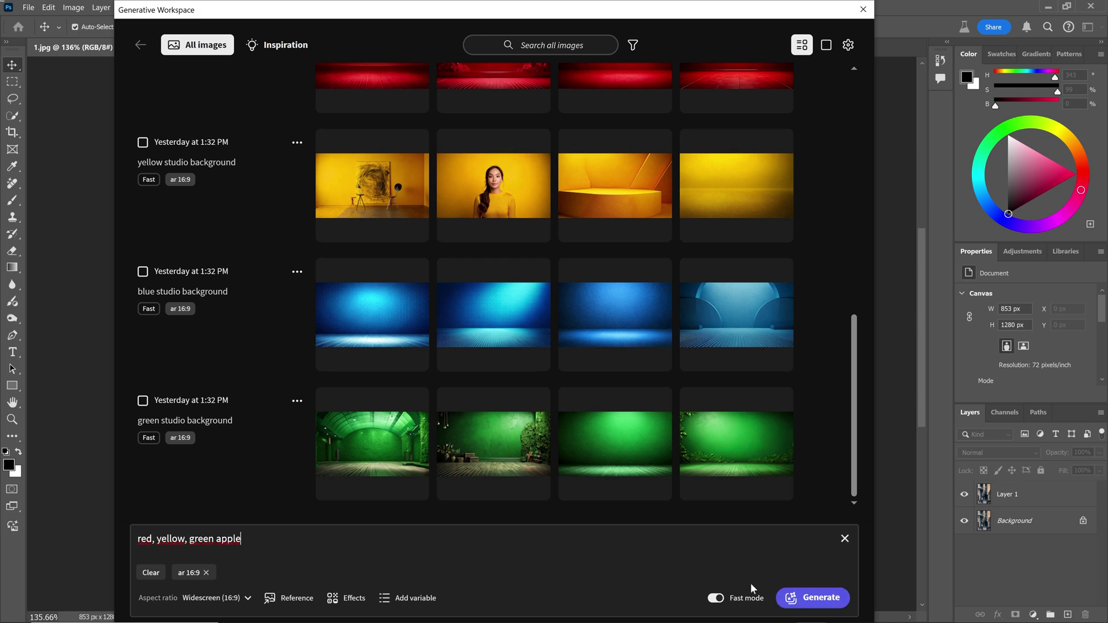
click(814, 598)
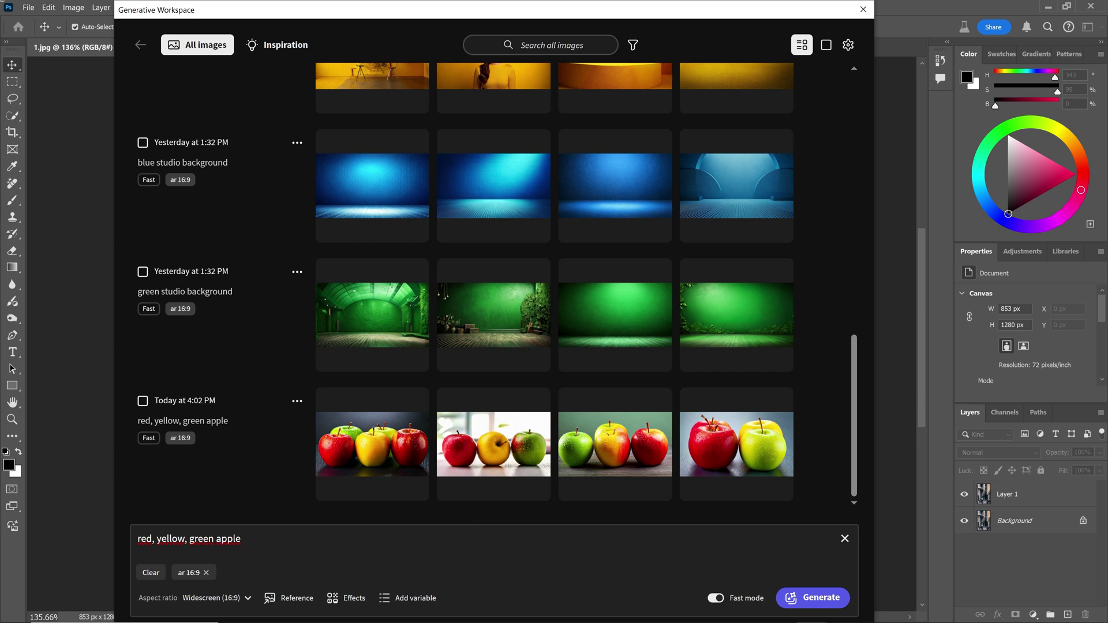
drag(138, 539, 214, 539)
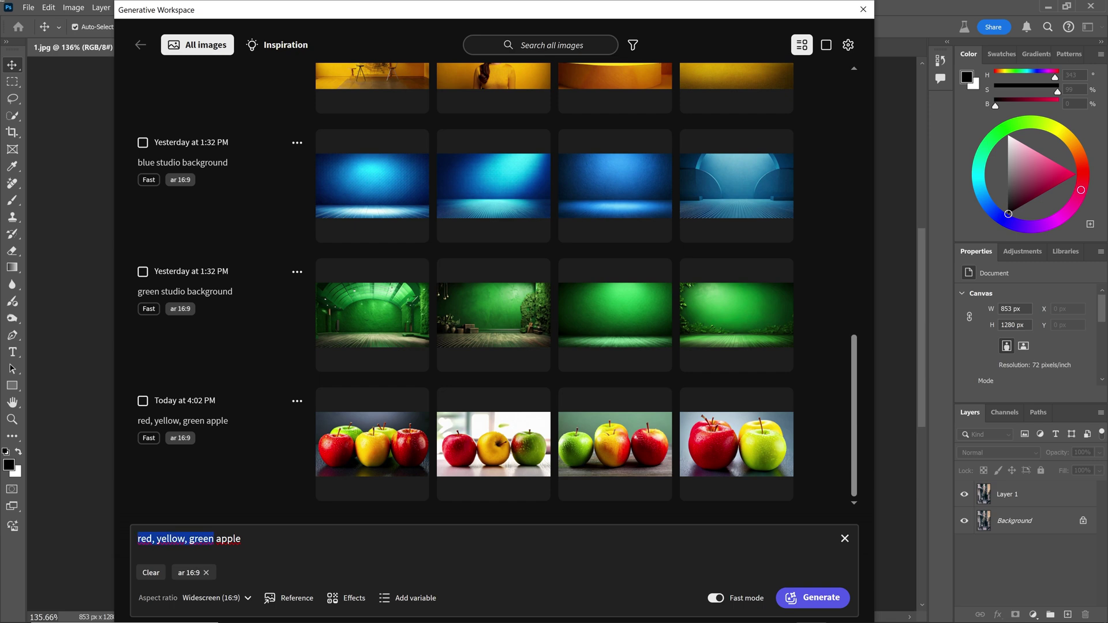
click(399, 598)
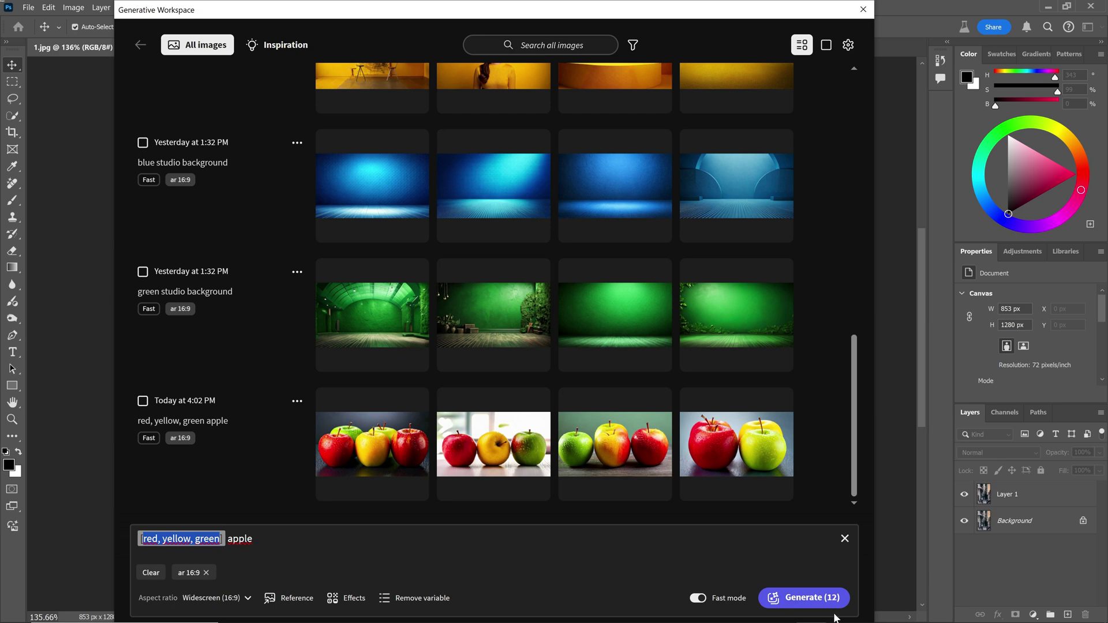
click(808, 600)
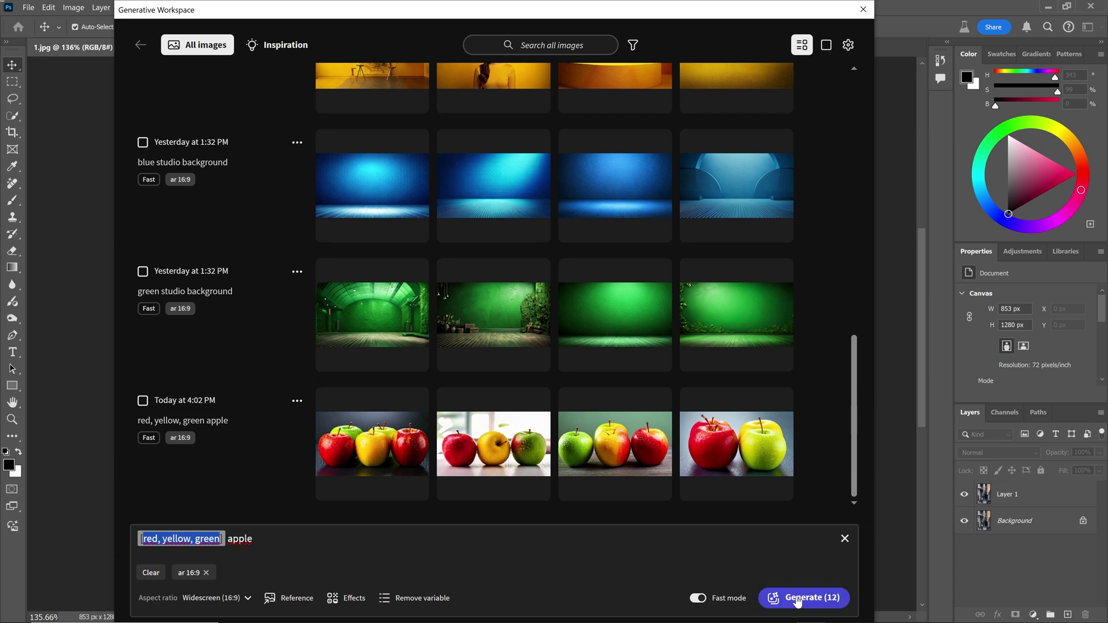
click(798, 599)
drag(858, 376, 861, 463)
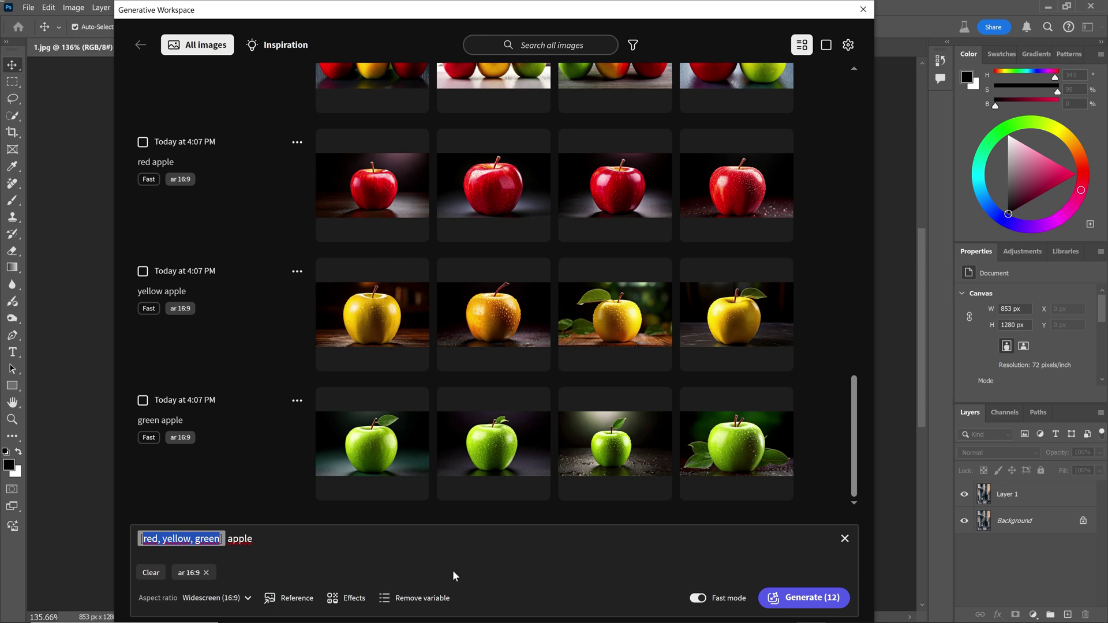
Search the generations for 'red' and open the fourth red apple as a new document.
key(ctrl+f)
text(r)
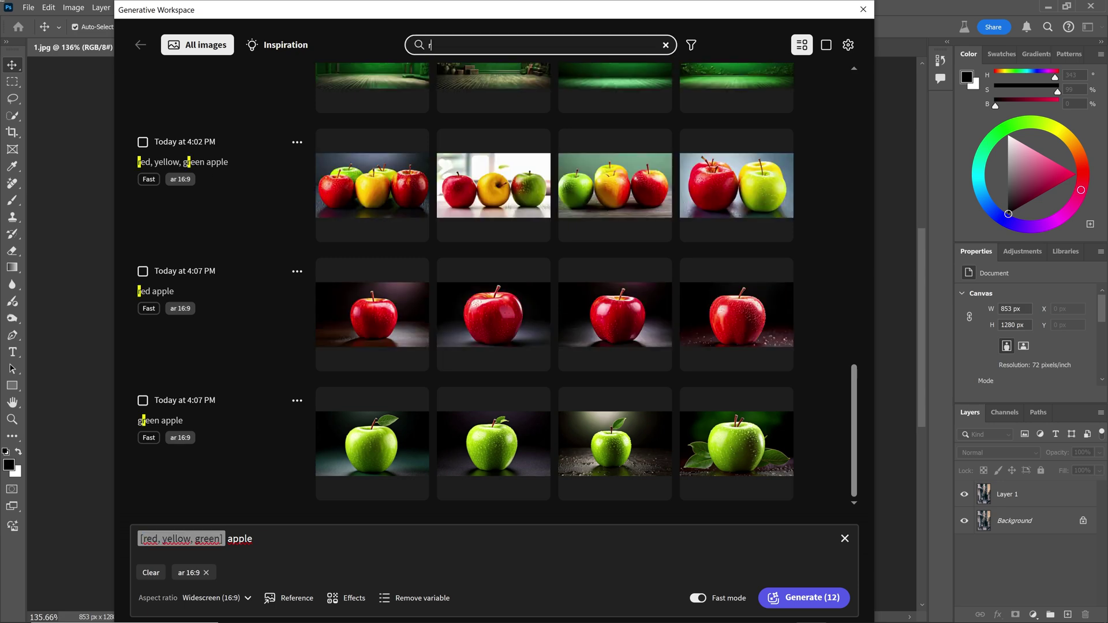
text(ed)
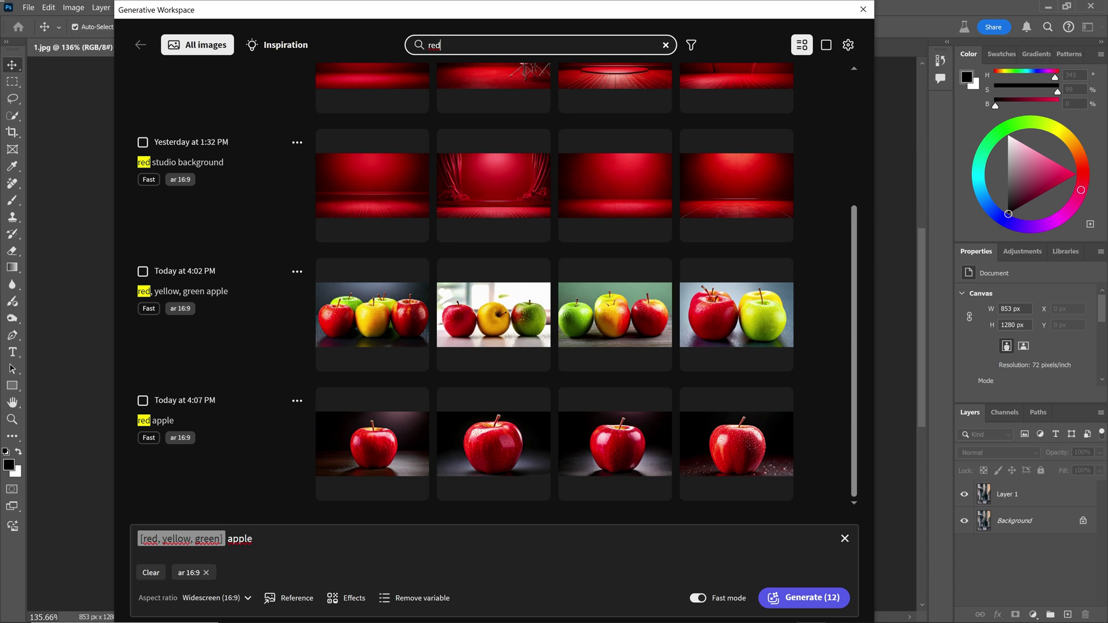
click(739, 448)
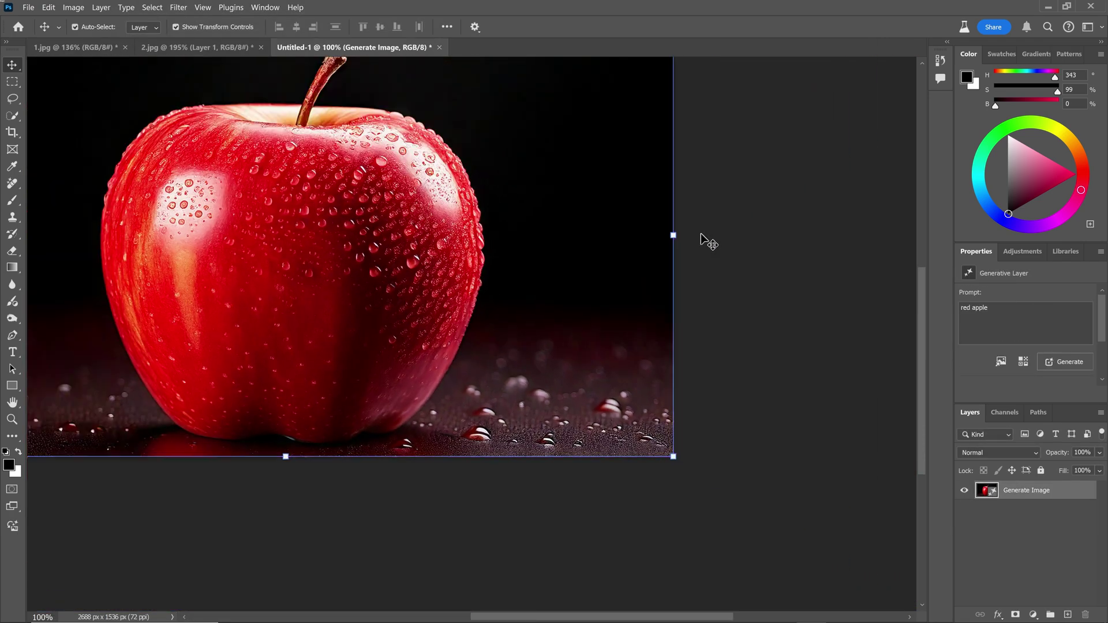
Select the apple's generative layer, try Remove background from the contextual task bar, then undo it.
click(893, 144)
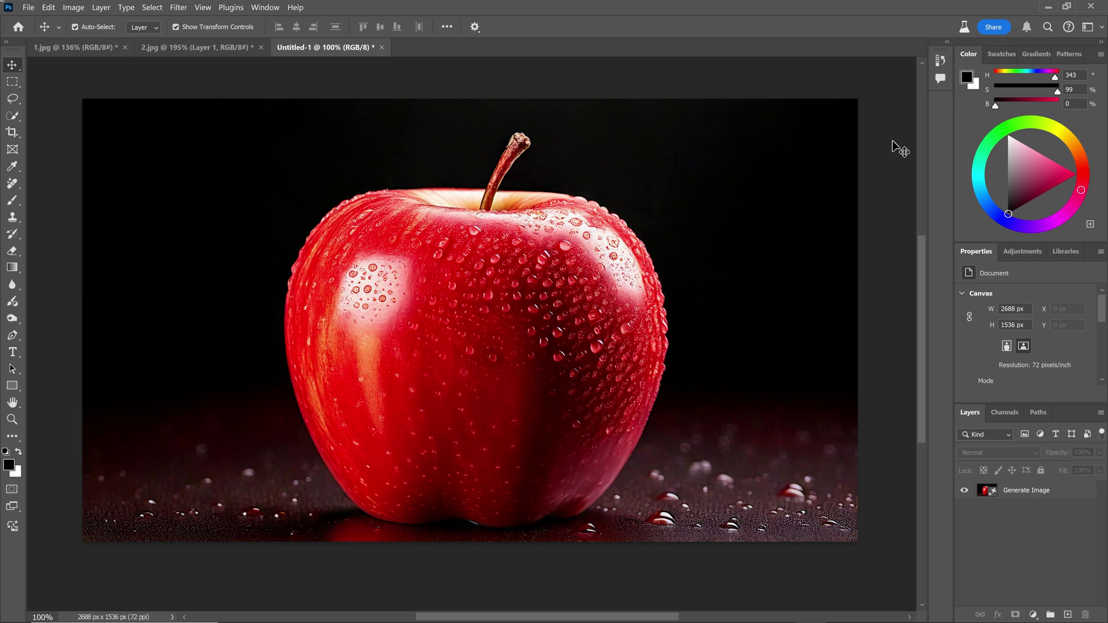
click(266, 8)
click(320, 538)
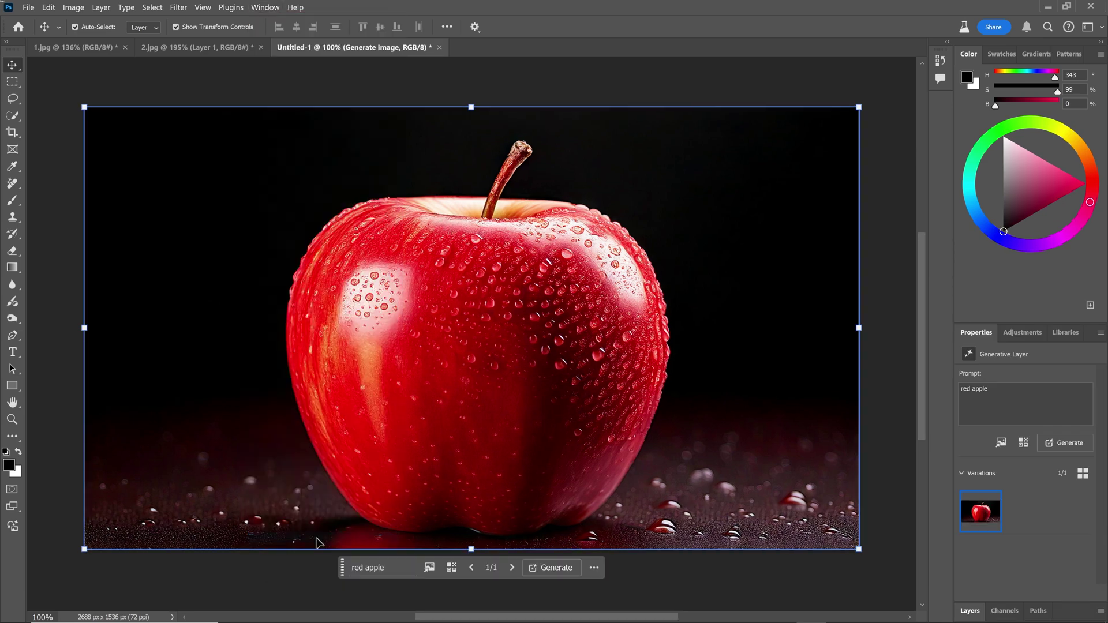
click(594, 568)
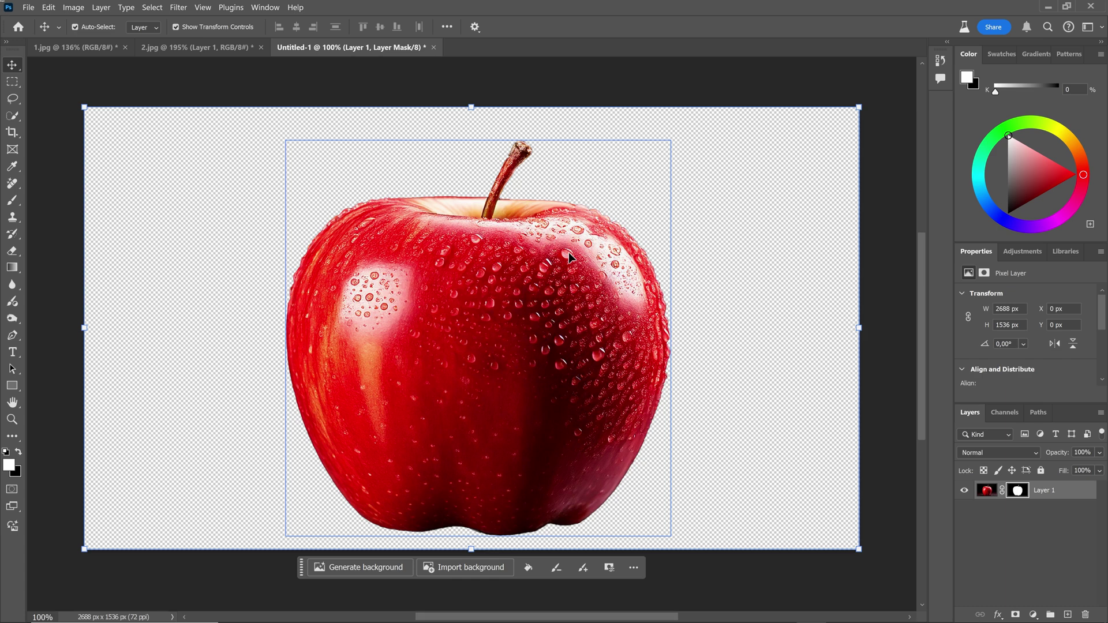
key(ctrl+z)
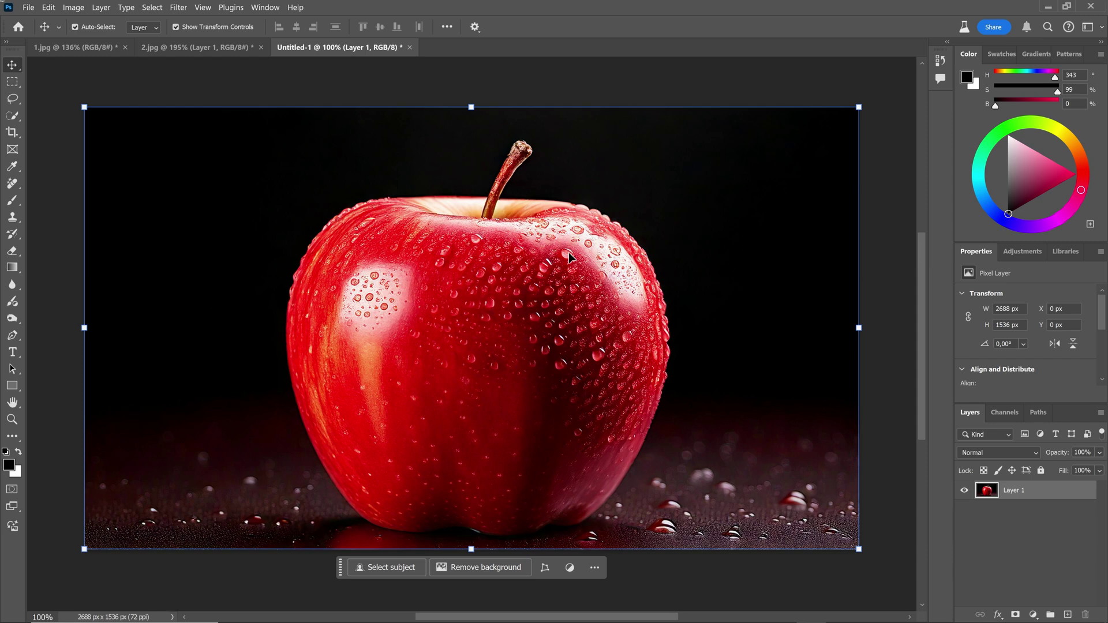